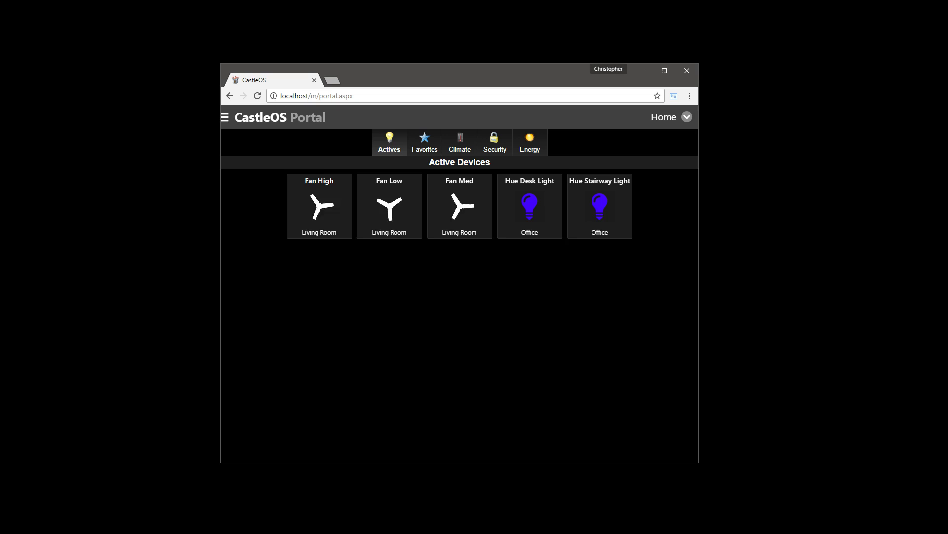
Step: Resize the browser window wider, then narrower, to show the portal layout reflowing
left_click_drag(698, 207, 809, 210)
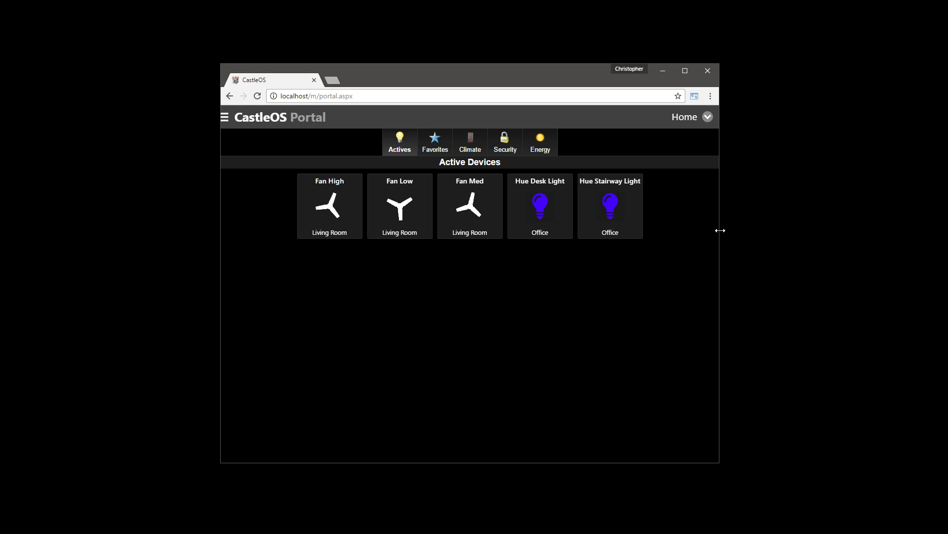
left_click_drag(720, 231, 685, 231)
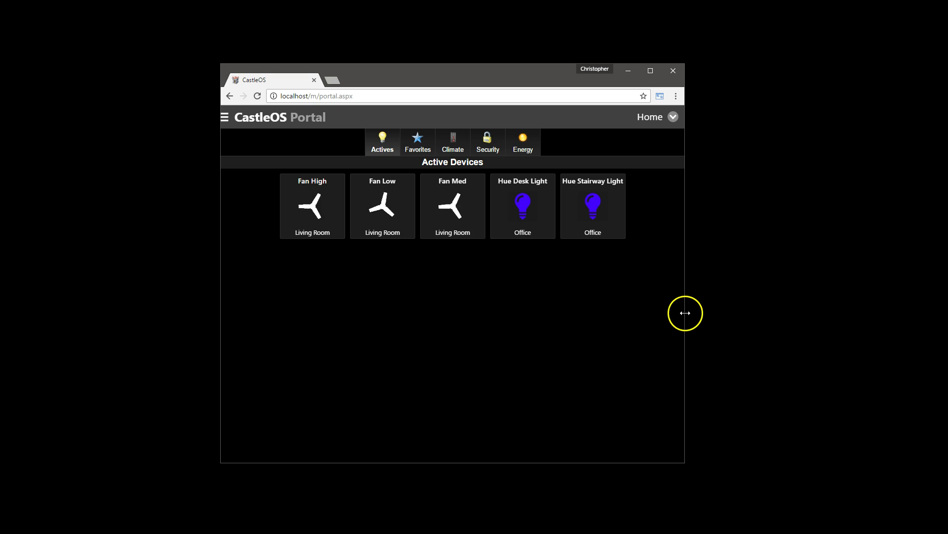
left_click_drag(685, 313, 677, 334)
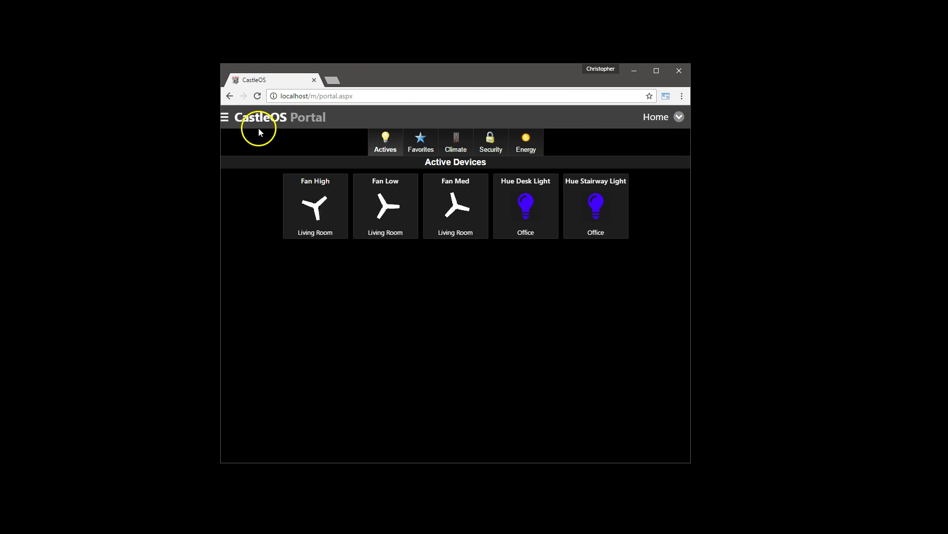
Step: Open and close the main menu and the home mode list without changing the mode
left_click(254, 116)
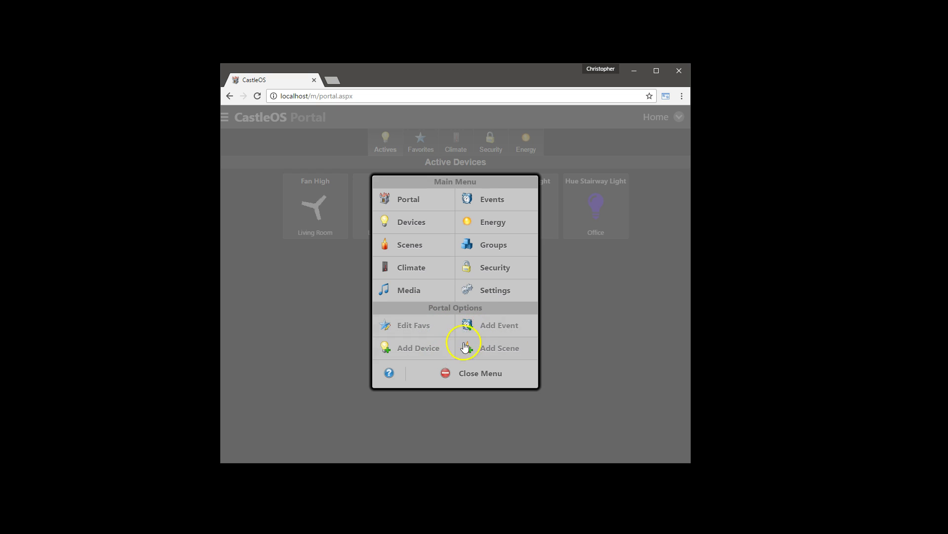
left_click(461, 374)
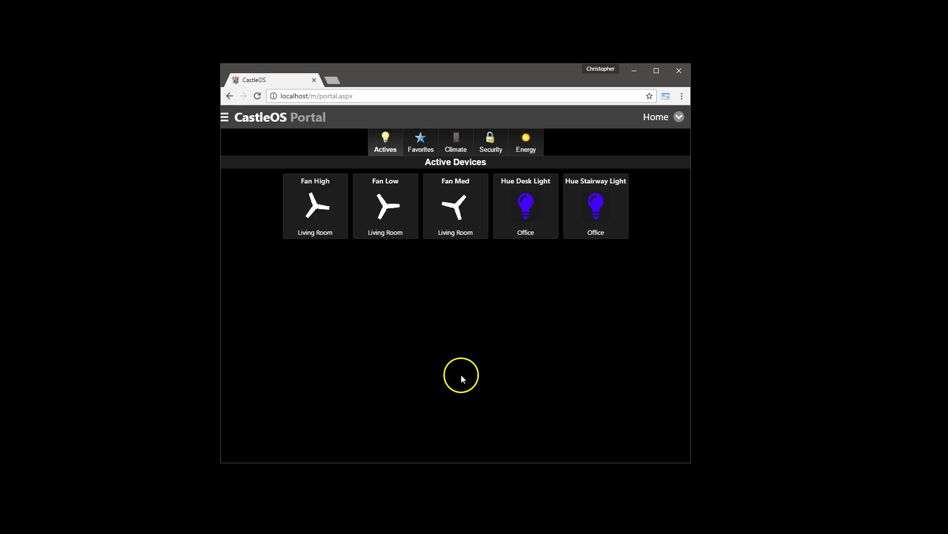
left_click(679, 117)
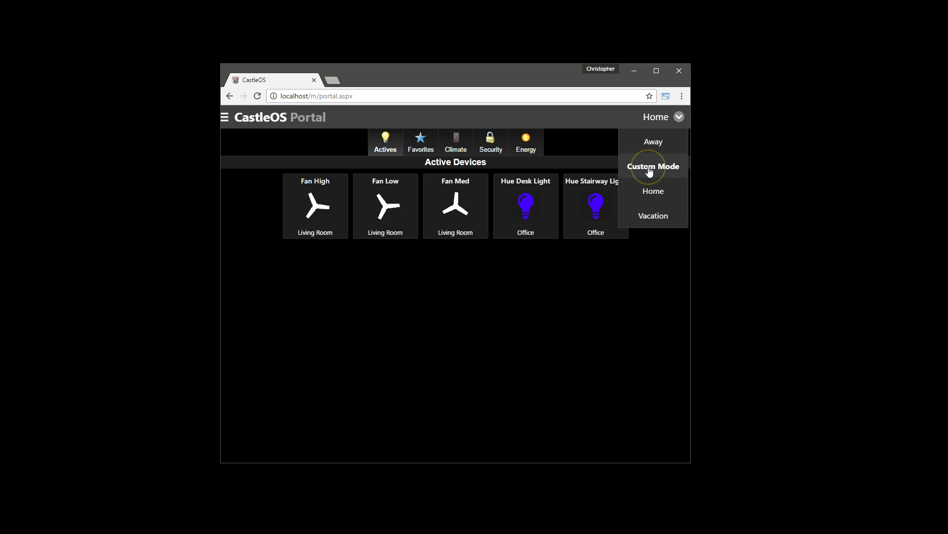
left_click(566, 153)
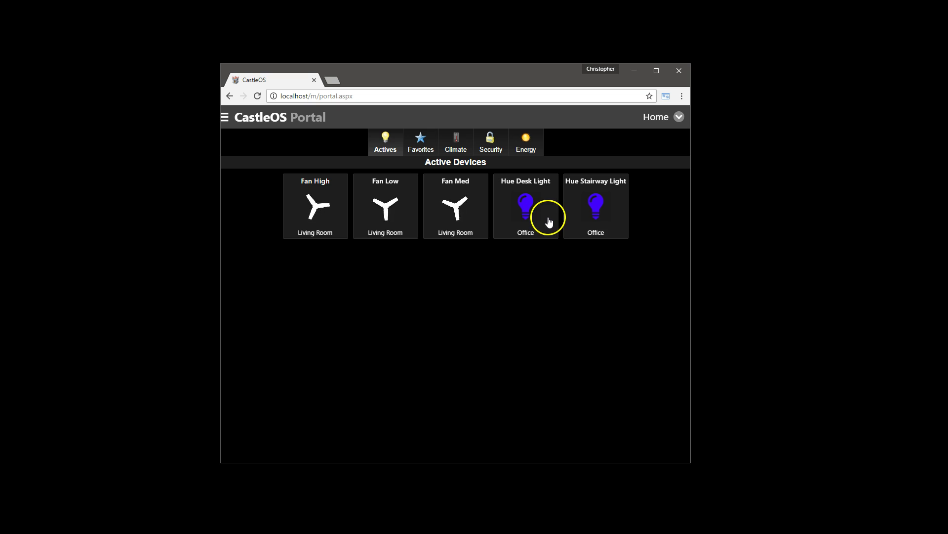
Step: Switch the portal to Favorites and scroll through the favorite devices and groups
left_click(333, 217)
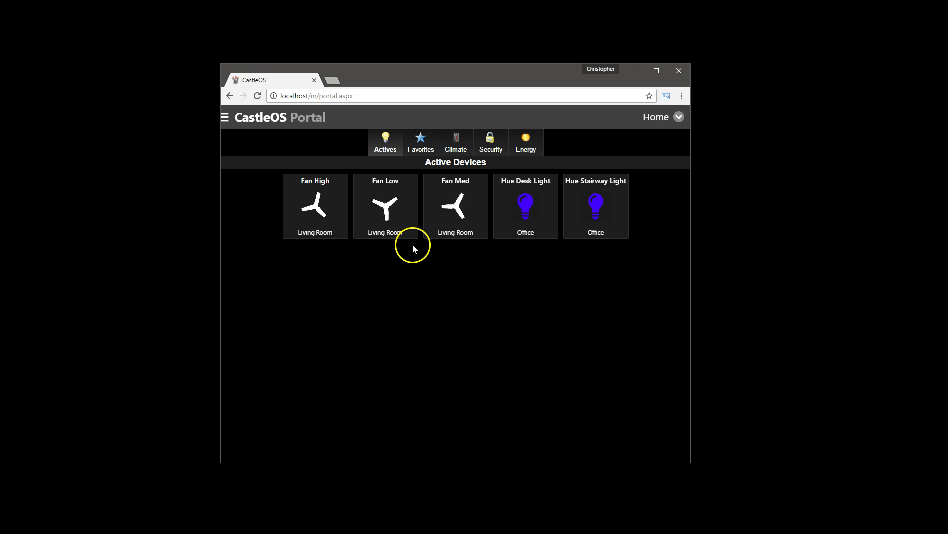
left_click(421, 142)
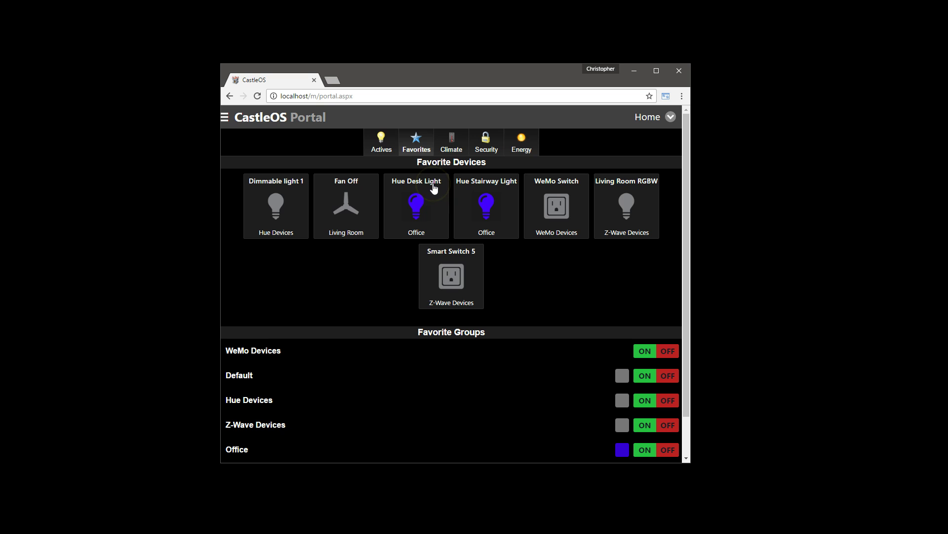
scroll(449, 392, "down", 1)
scroll(454, 398, "up", 1)
Step: Check the Climate view and the Living Room thermostat controls, then show the Security sensors
left_click(440, 145)
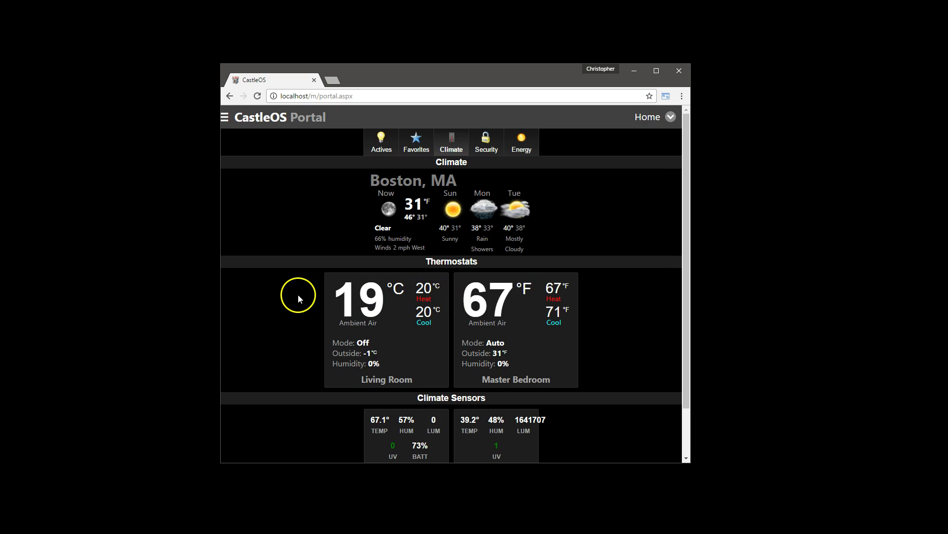
scroll(296, 299, "down", 1)
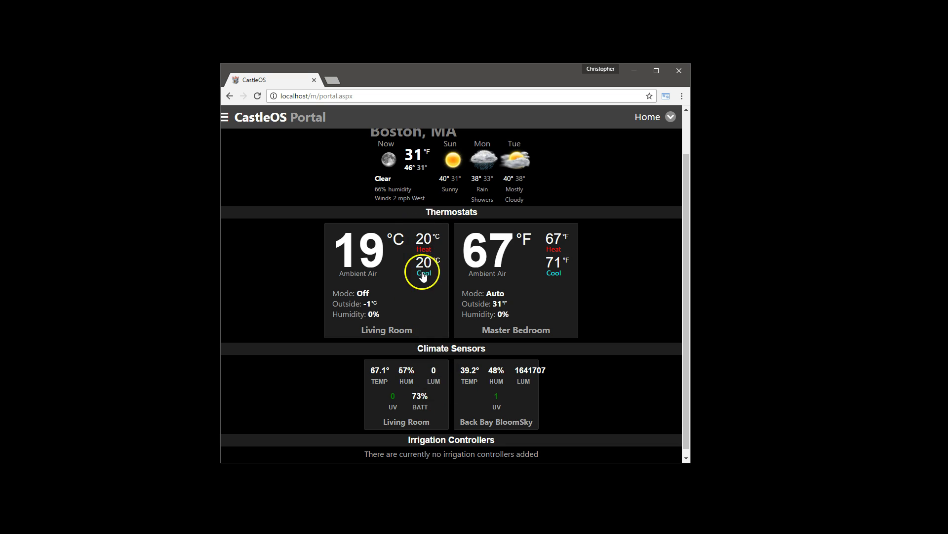
left_click(398, 259)
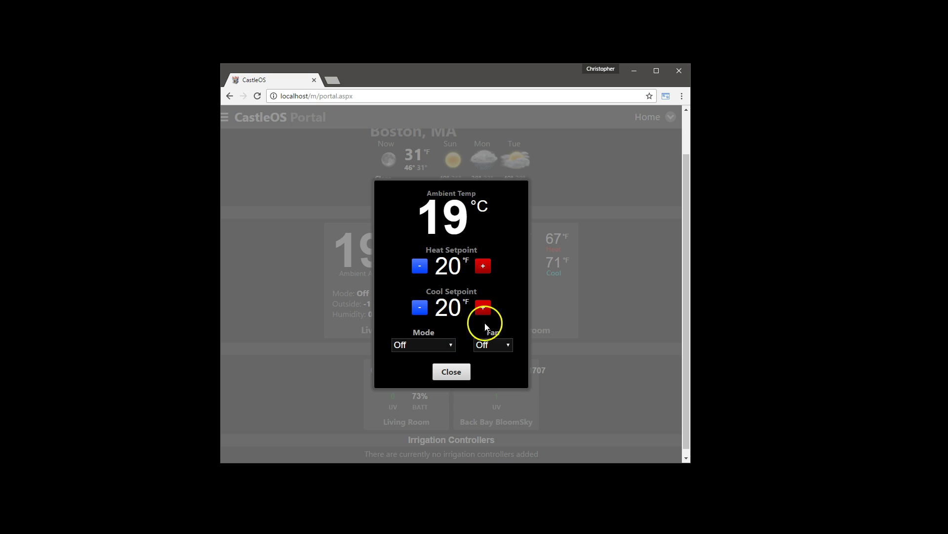
left_click(450, 372)
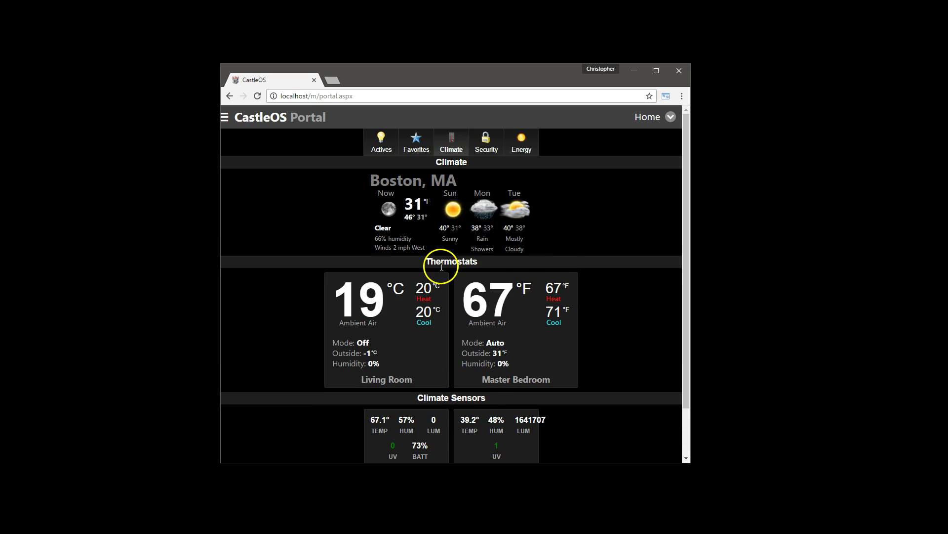
left_click(486, 144)
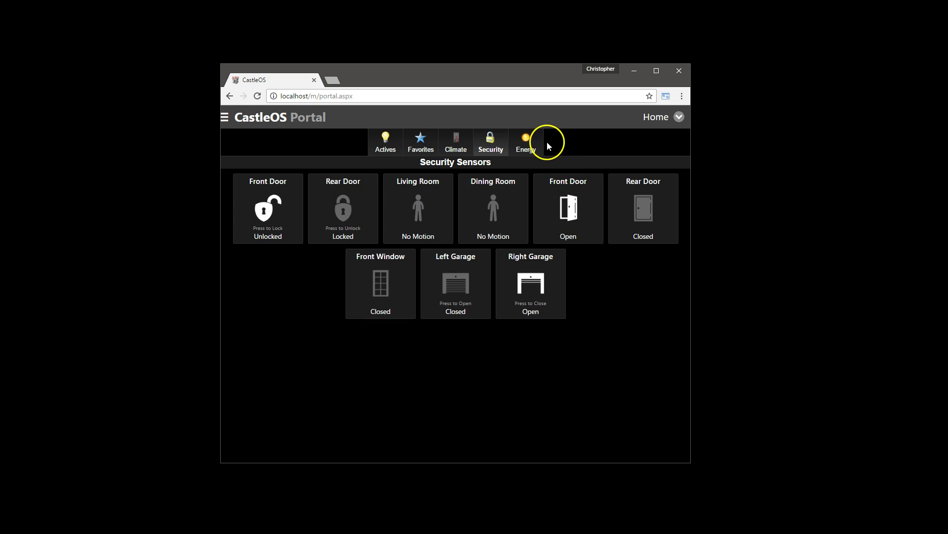
Step: Look at the Energy usage view, then return to the Active Devices list
left_click(527, 142)
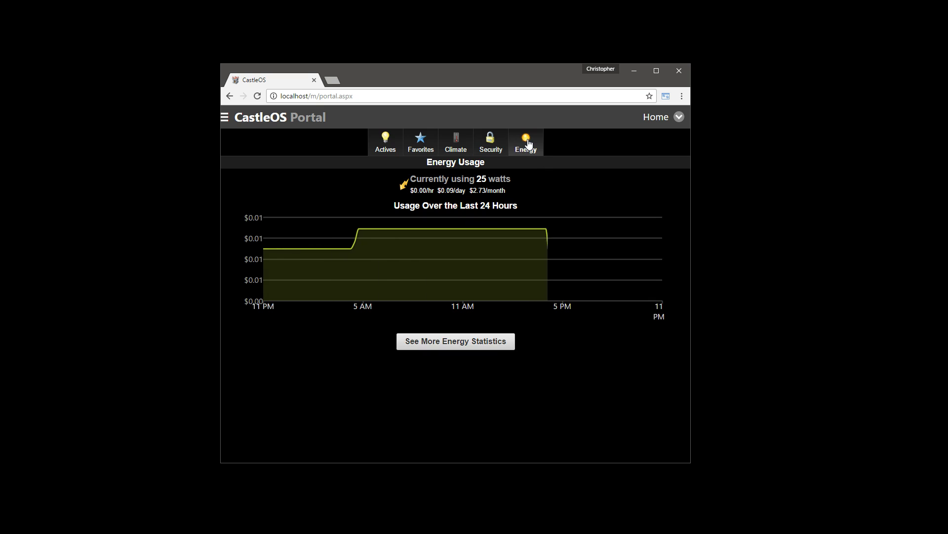
left_click(489, 144)
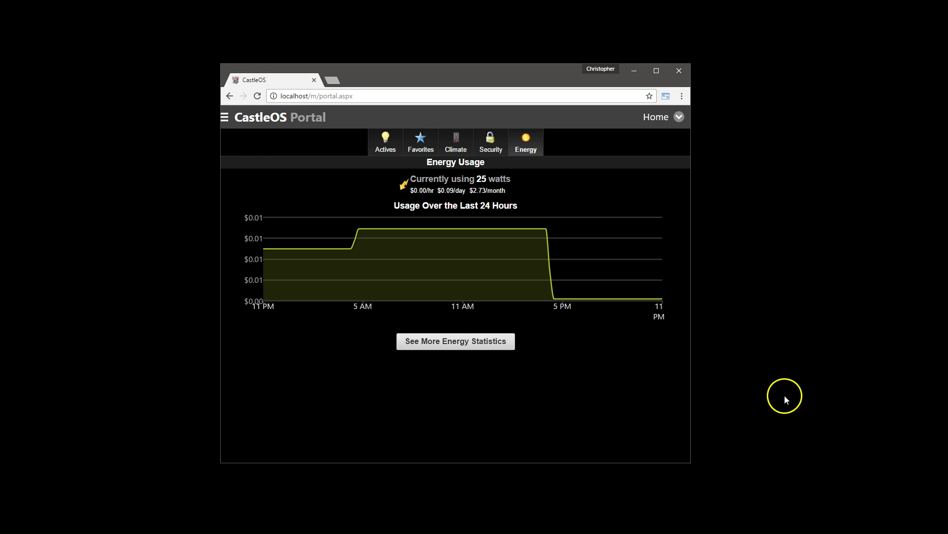
left_click(386, 149)
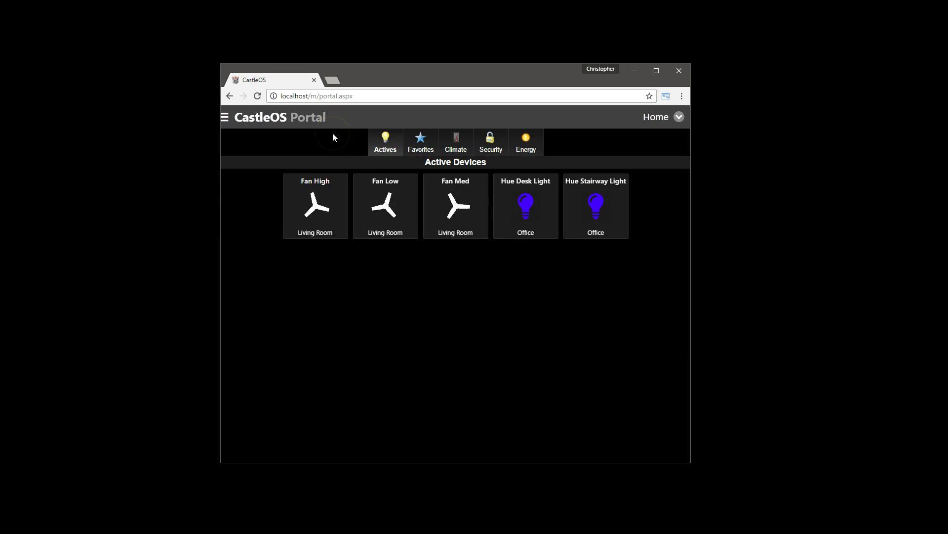
Step: Go to the Events page, expand the Example Event's details, and reopen the main menu
left_click(251, 122)
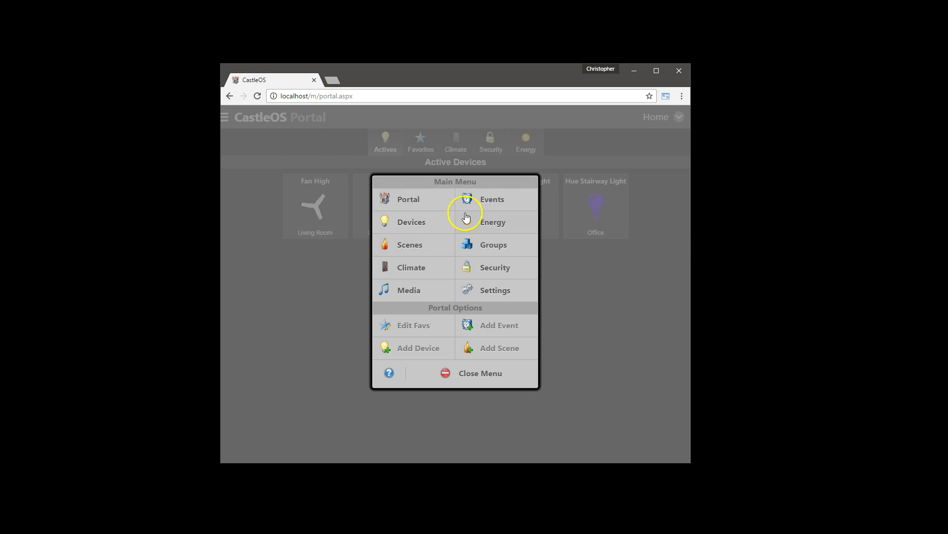
left_click(478, 204)
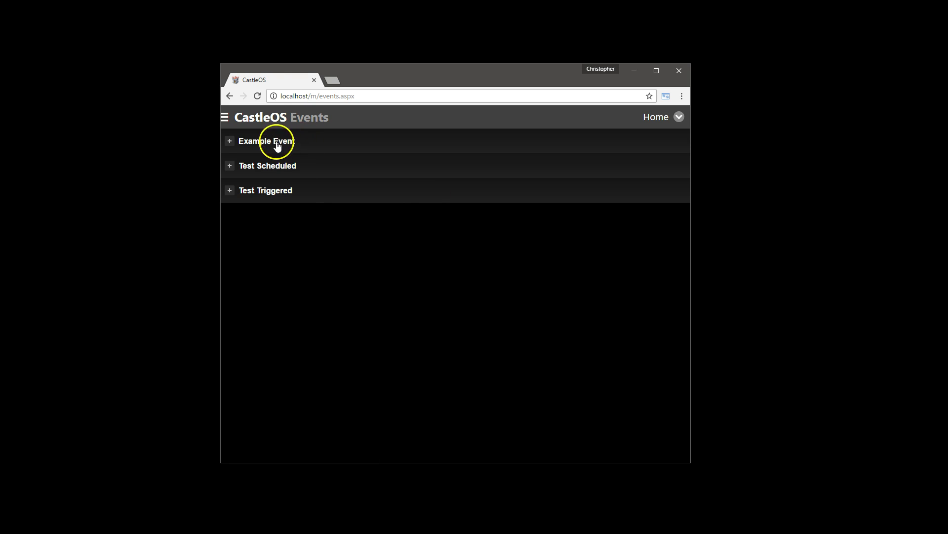
left_click(362, 147)
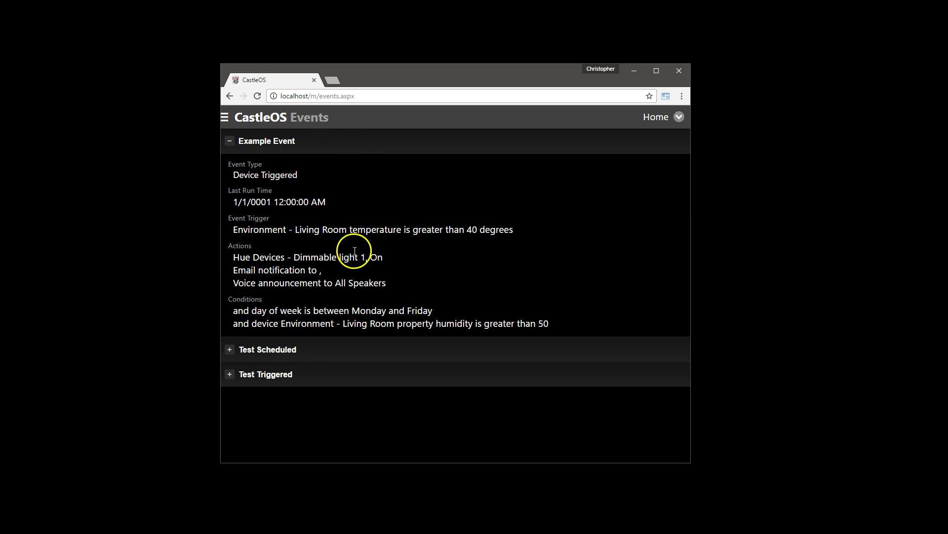
left_click(252, 116)
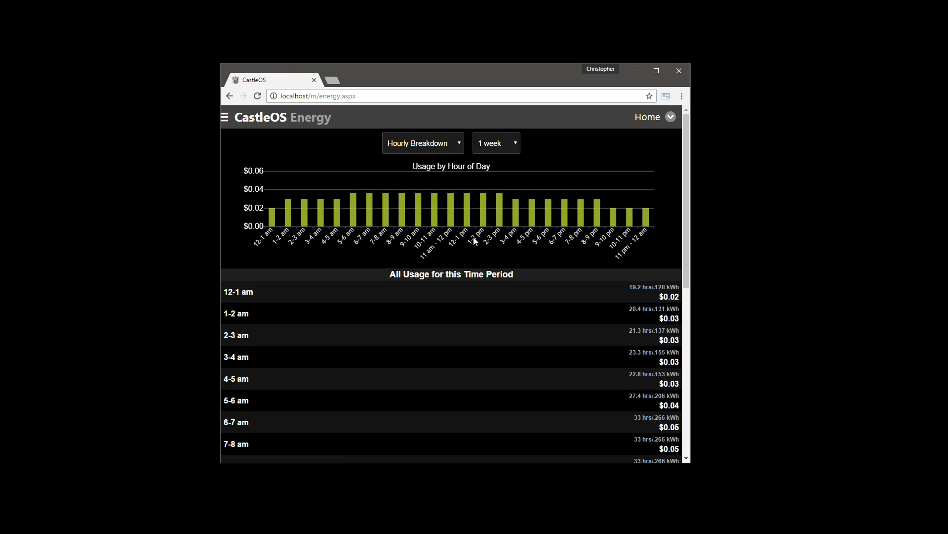
Step: Set the energy report view to Hourly Usage and keep it selected
left_click(391, 142)
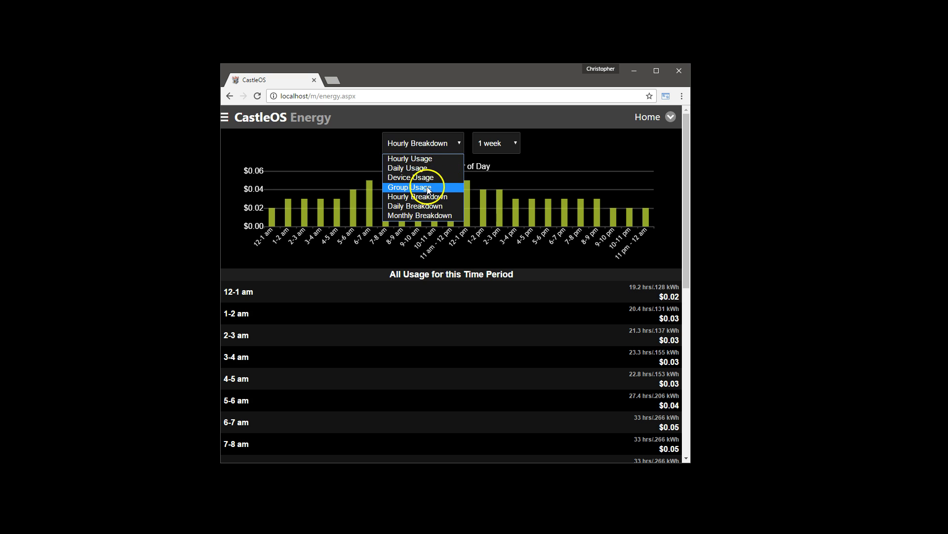
left_click(433, 158)
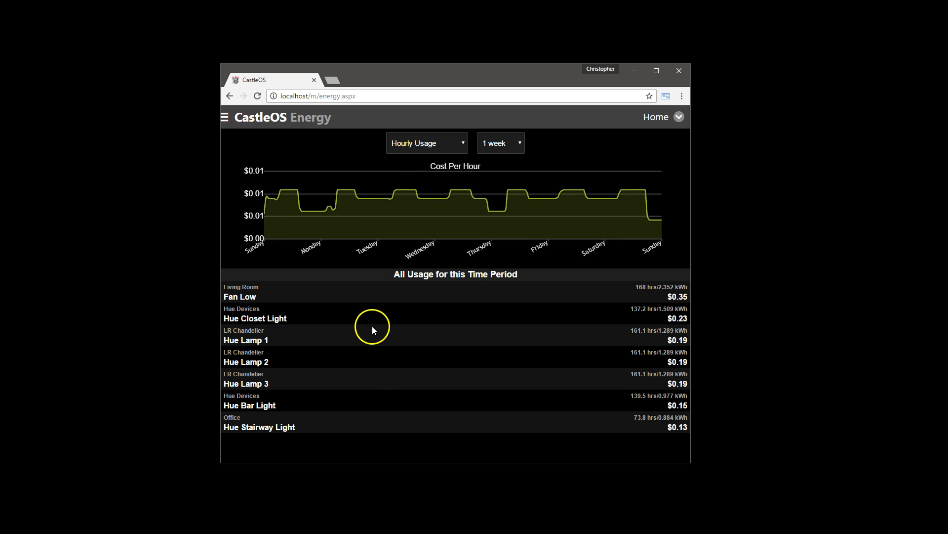
left_click(414, 144)
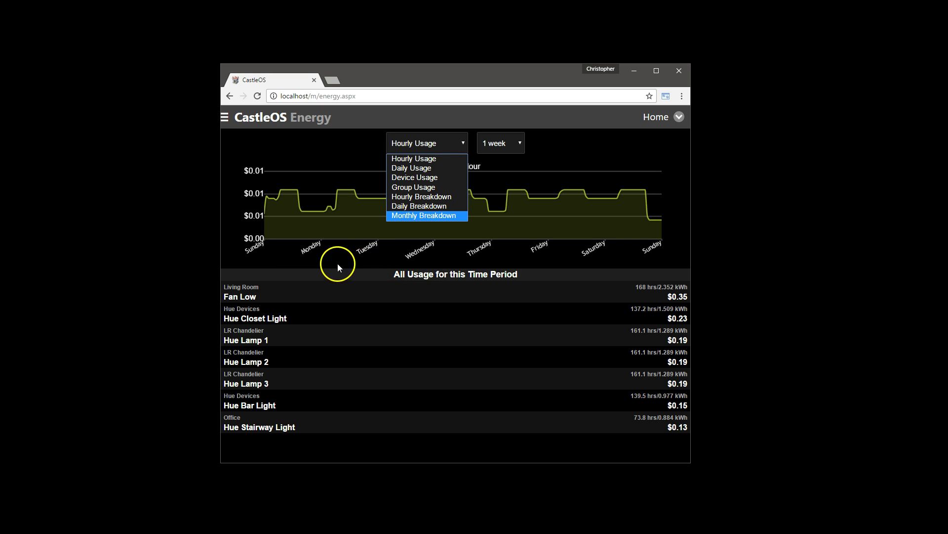
left_click(361, 274)
Step: Go to Devices, expand Lightify Devices to its two A19 bulbs, and reopen the menu
left_click(268, 118)
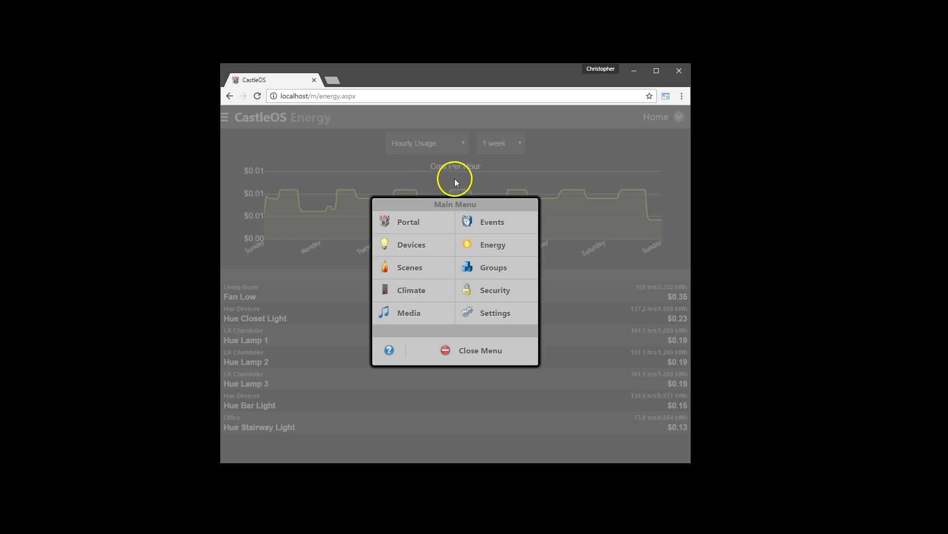
left_click(419, 249)
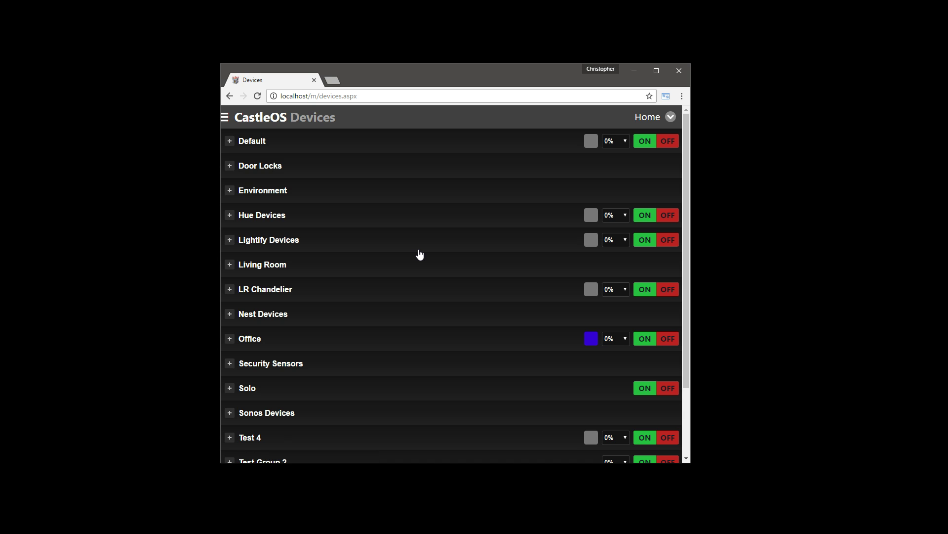
left_click(420, 245)
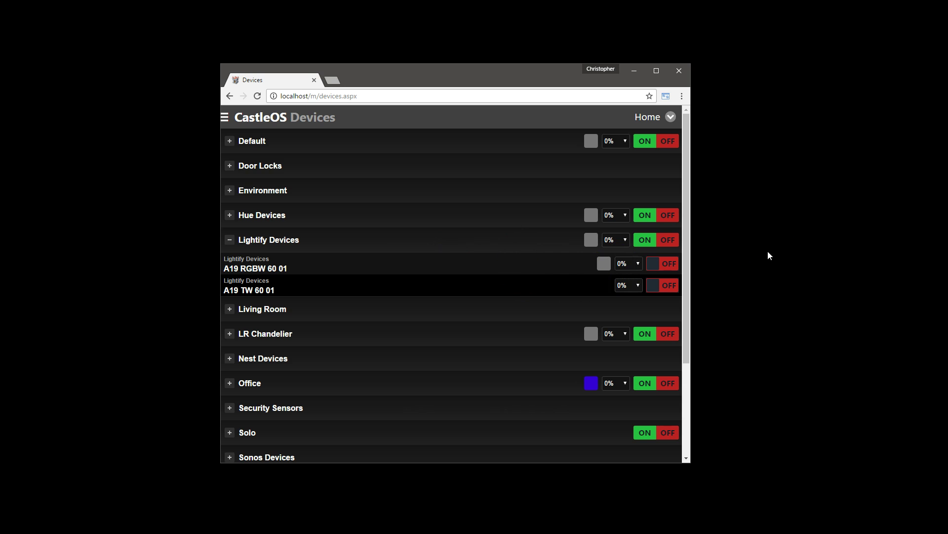
left_click(248, 117)
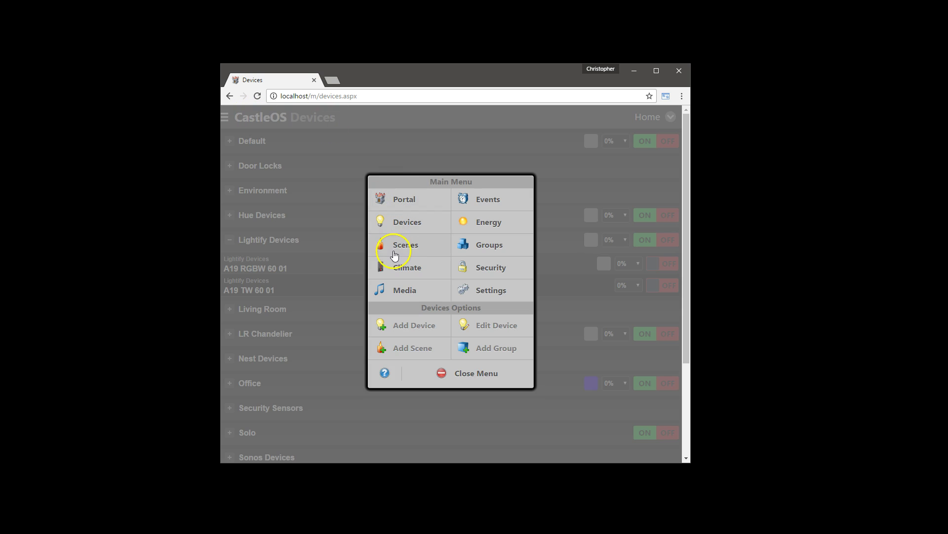
Step: On the Scenes page, expand Chandelier Blue and list its devices, Hue Lamps 1–3
left_click(400, 247)
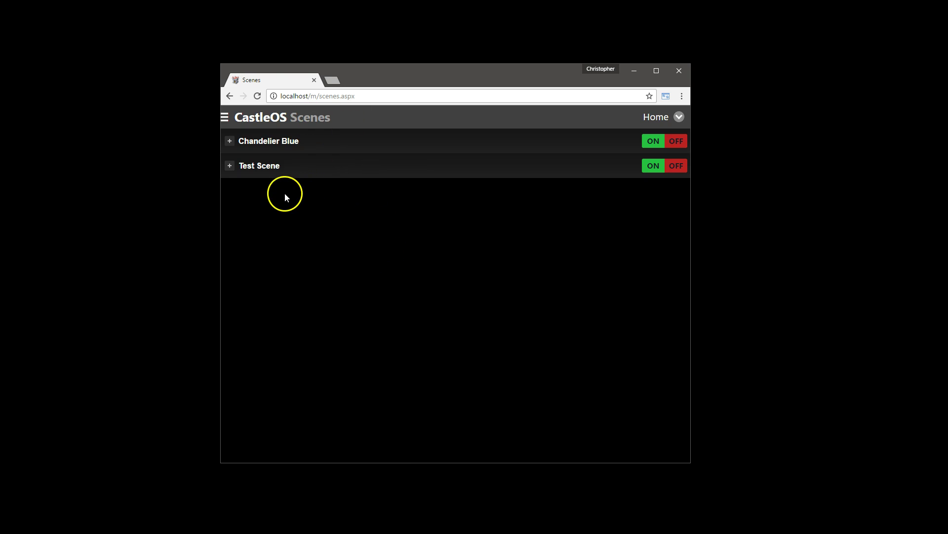
left_click(327, 143)
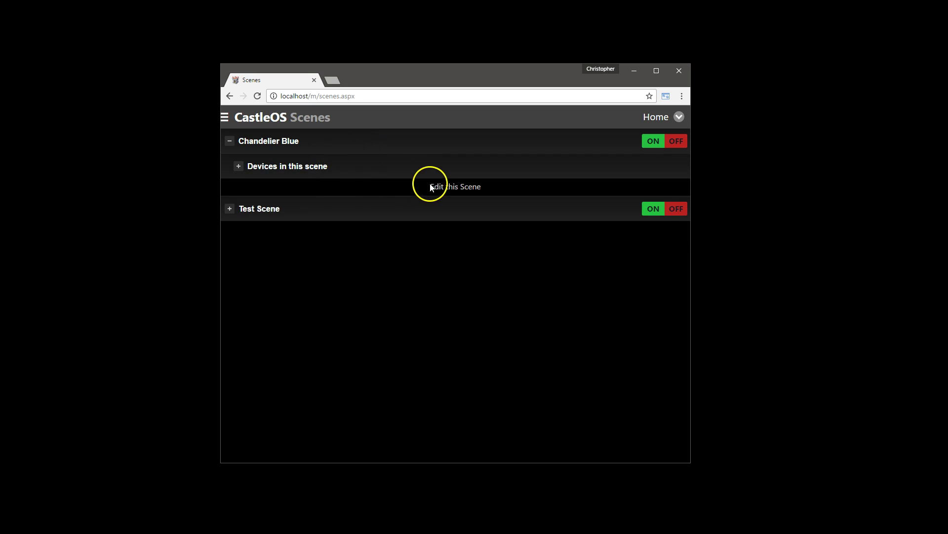
left_click(225, 117)
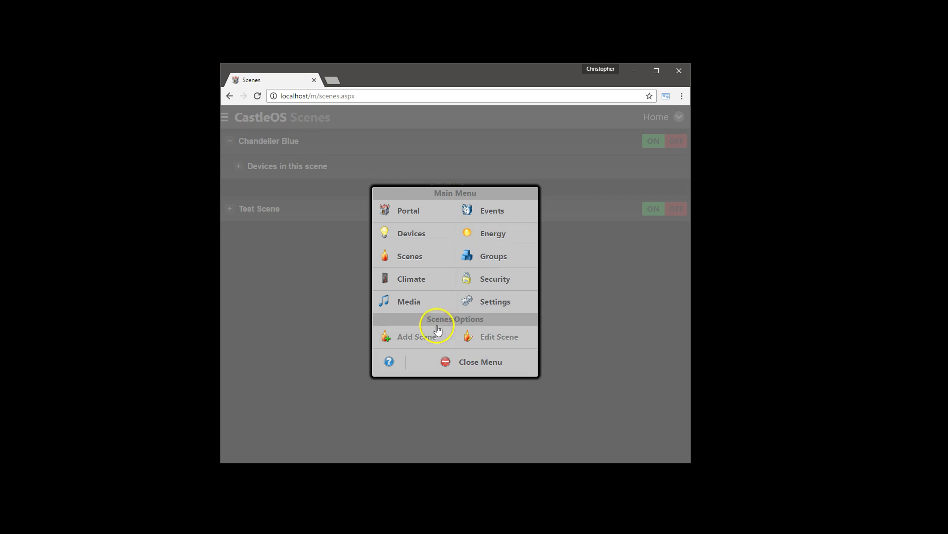
left_click(451, 364)
left_click(370, 169)
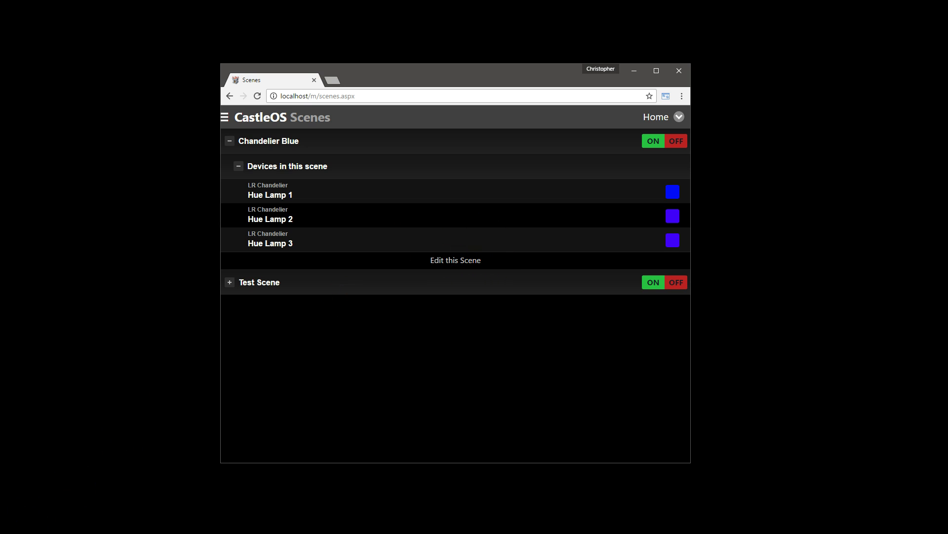
Step: Scroll through the Settings page, then go back to the Portal's Active Devices
left_click(259, 118)
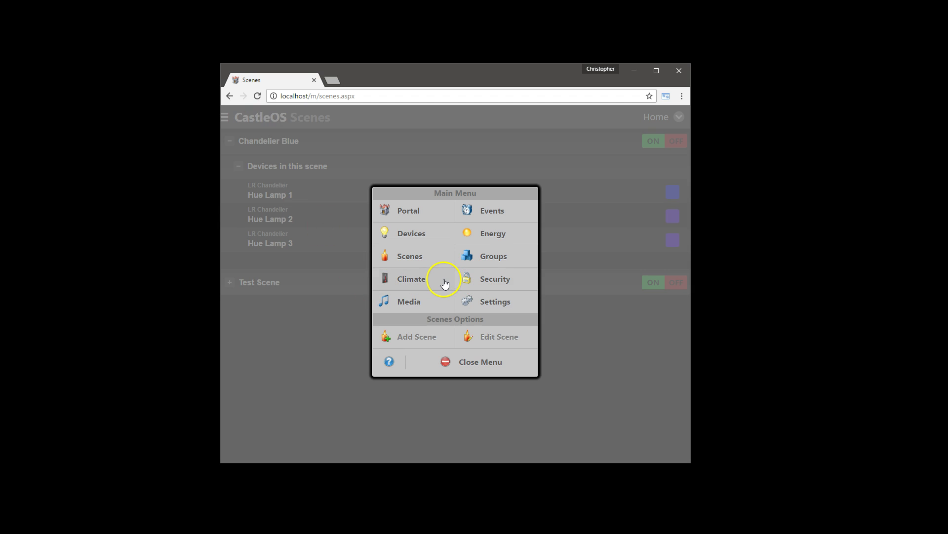
left_click(474, 303)
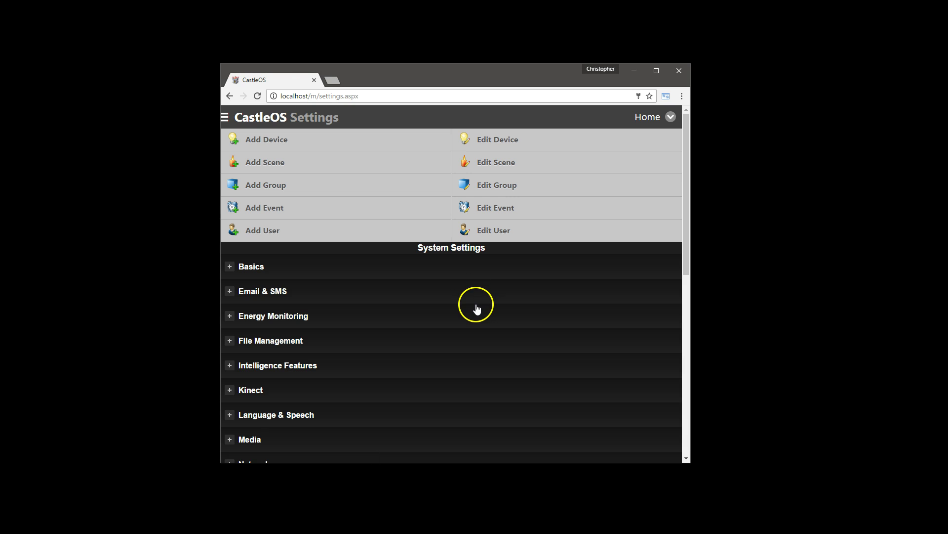
scroll(444, 282, "down", 5)
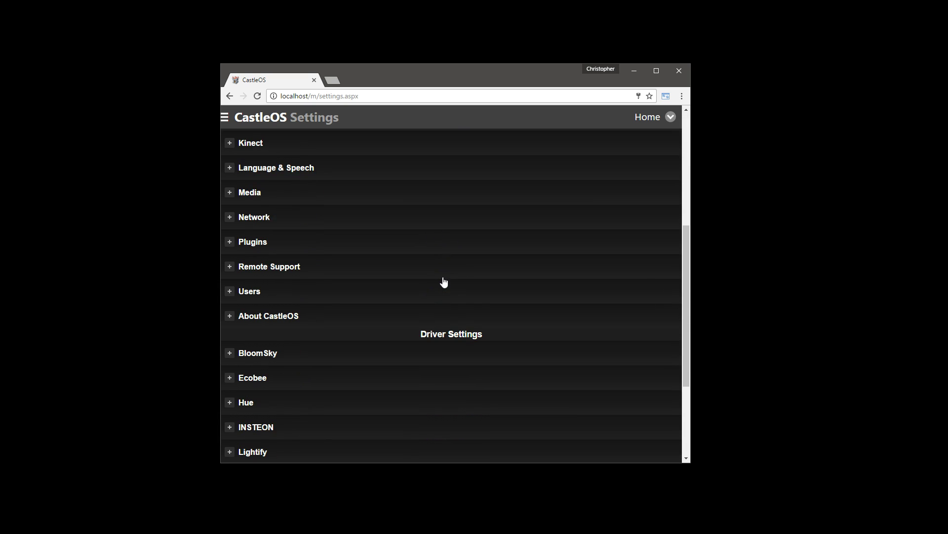
scroll(444, 282, "down", 3)
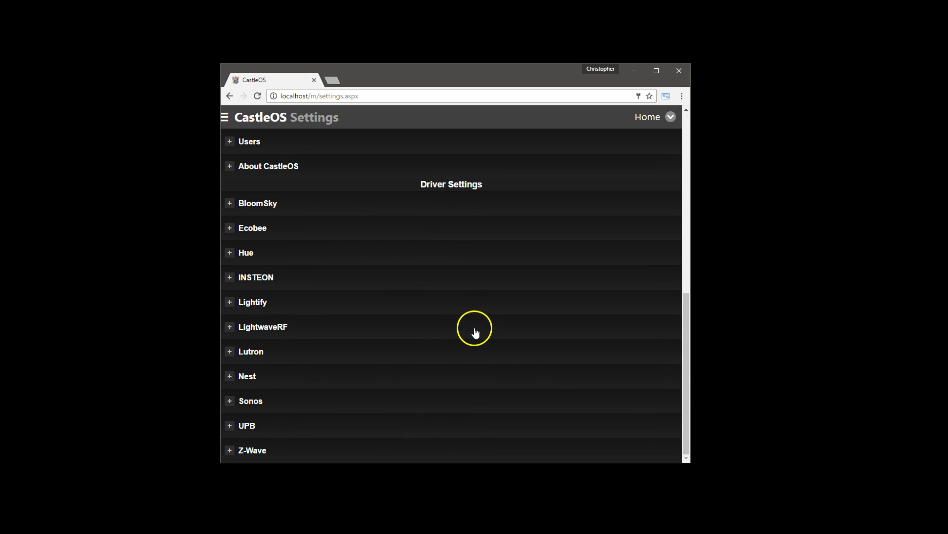
scroll(443, 334, "up", 8)
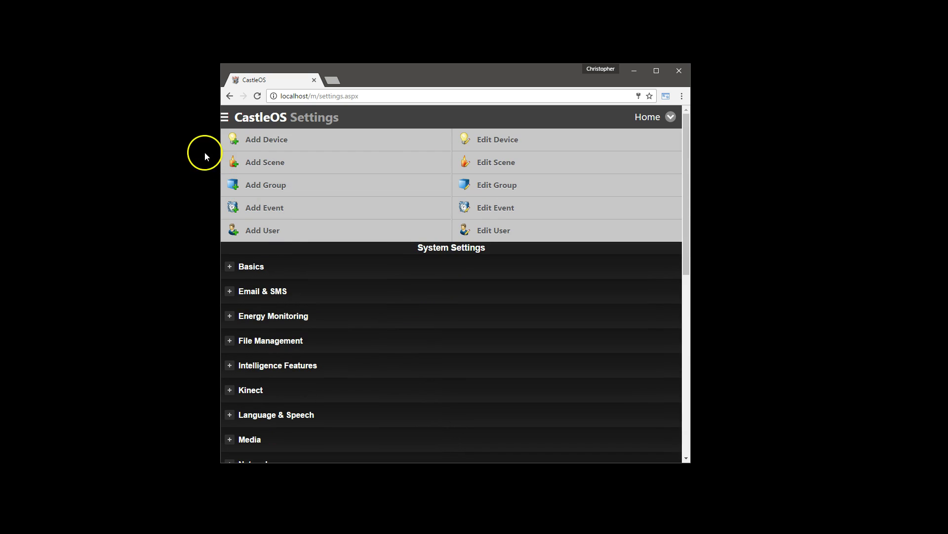
left_click(250, 120)
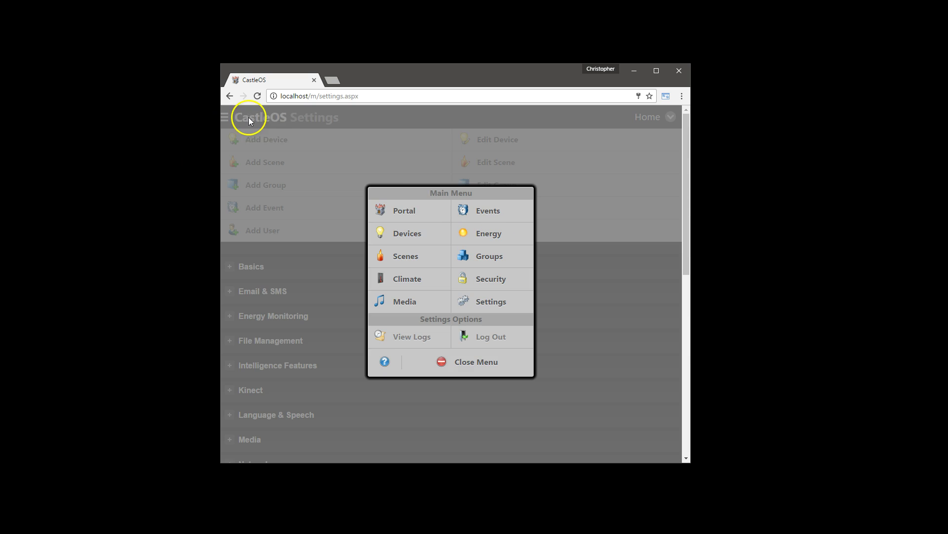
left_click(422, 215)
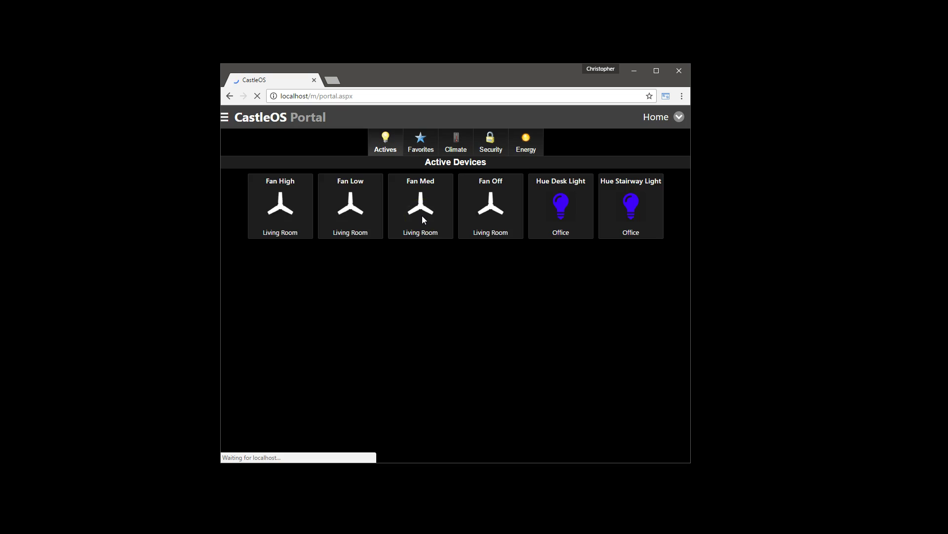